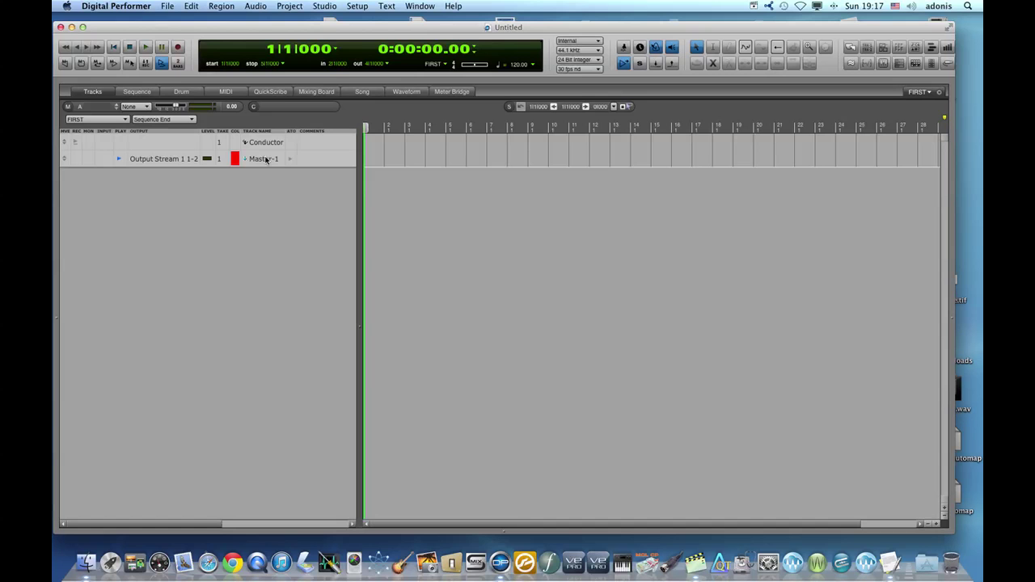
Select the Master-1 track and bring up the Project menu's Add Track choices.
click(266, 159)
click(290, 6)
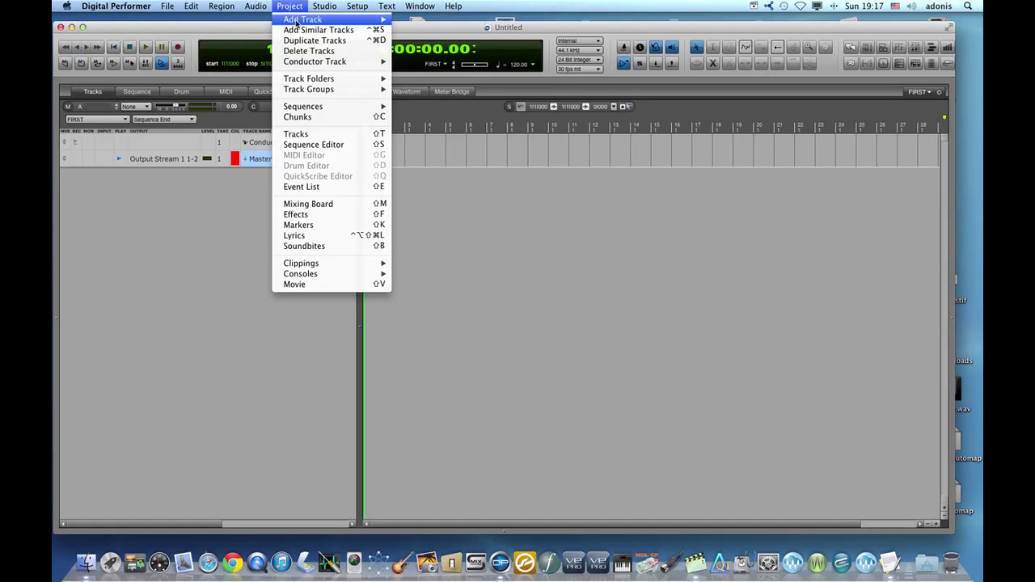
mouse_move(303, 19)
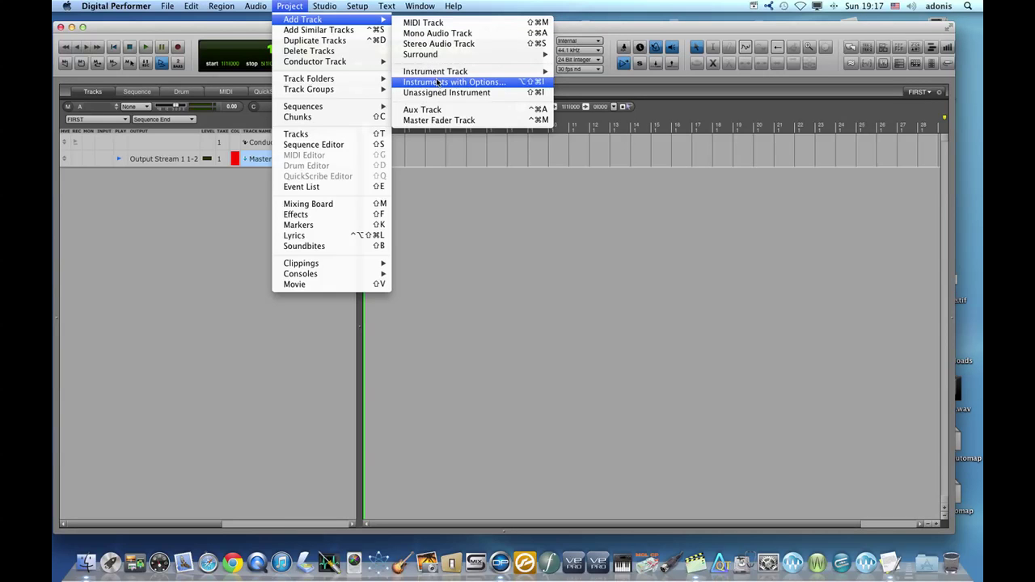
Add 3 instrument tracks assigned to Camel Audio Alchemy (stereo), then close the Alchemy window.
click(437, 82)
text(3)
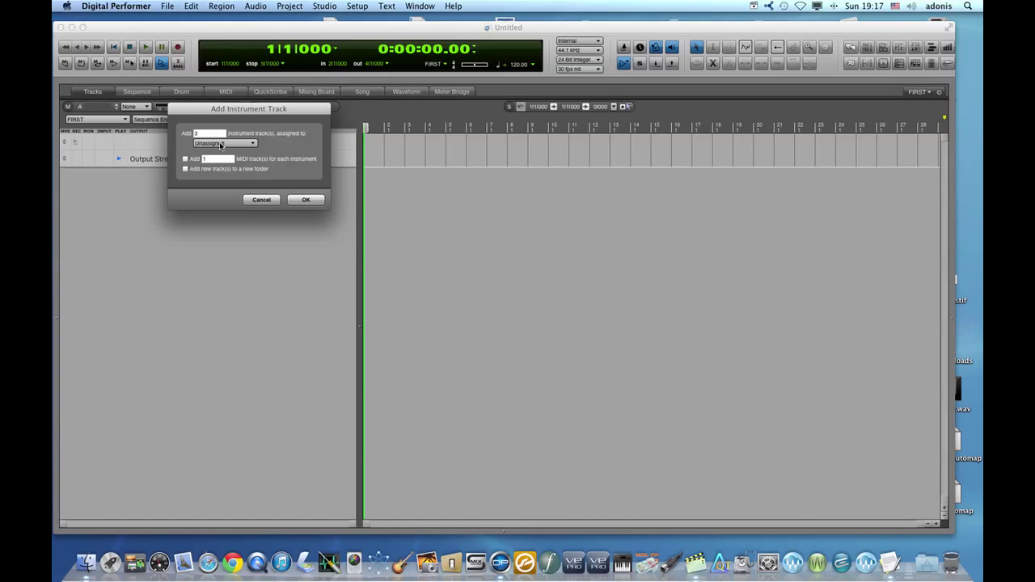
click(220, 144)
mouse_move(225, 169)
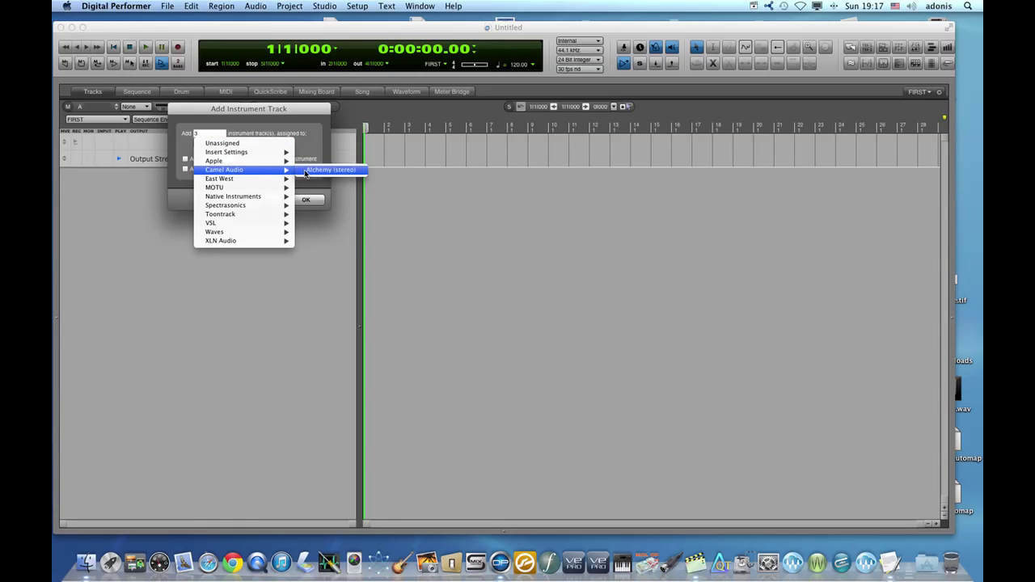
click(307, 171)
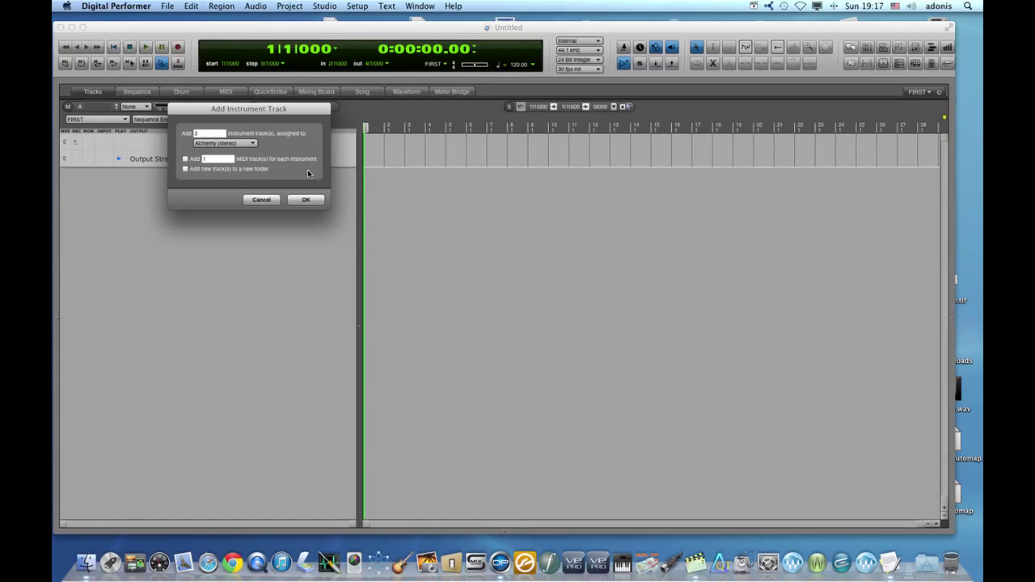
key(Return)
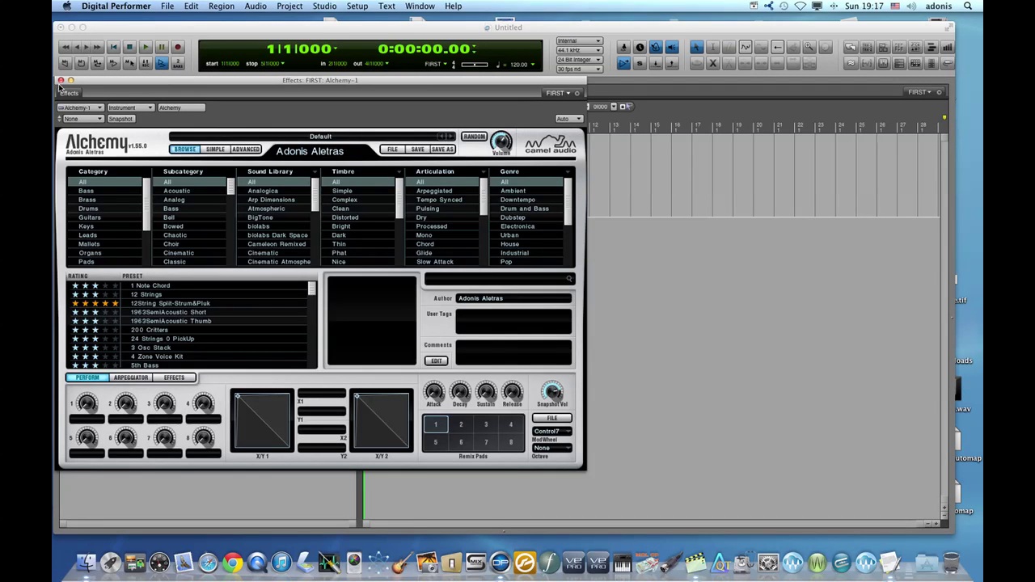
click(60, 81)
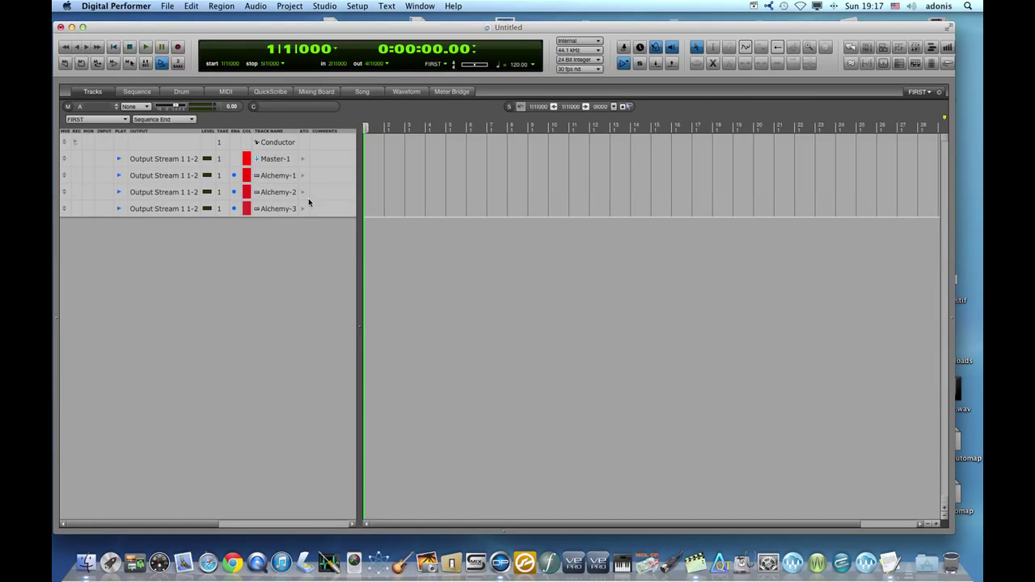
Move the selected tracks Alchemy-1 through Alchemy-3 into a V-Rack.
drag(275, 176, 270, 209)
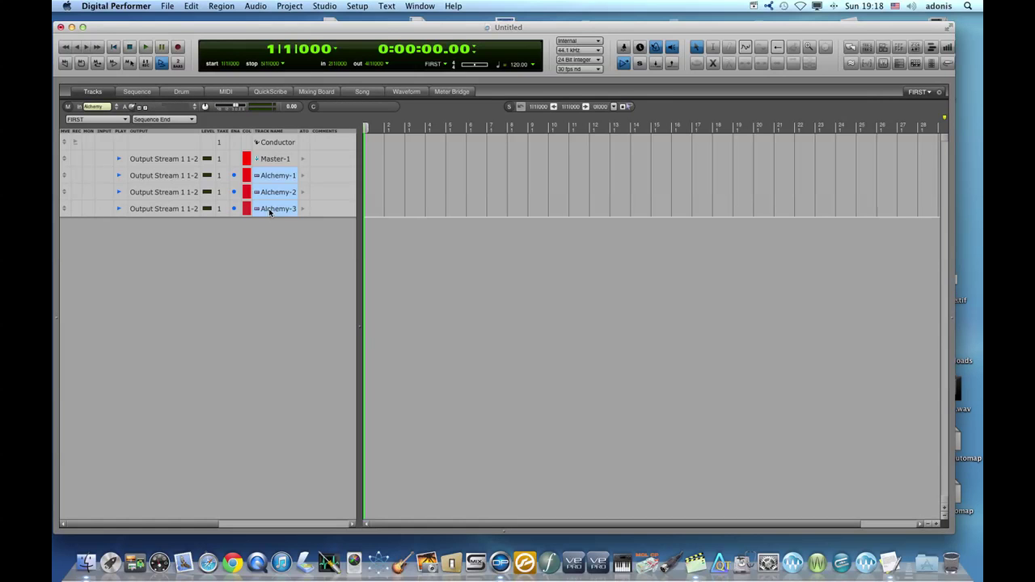
right_click(270, 212)
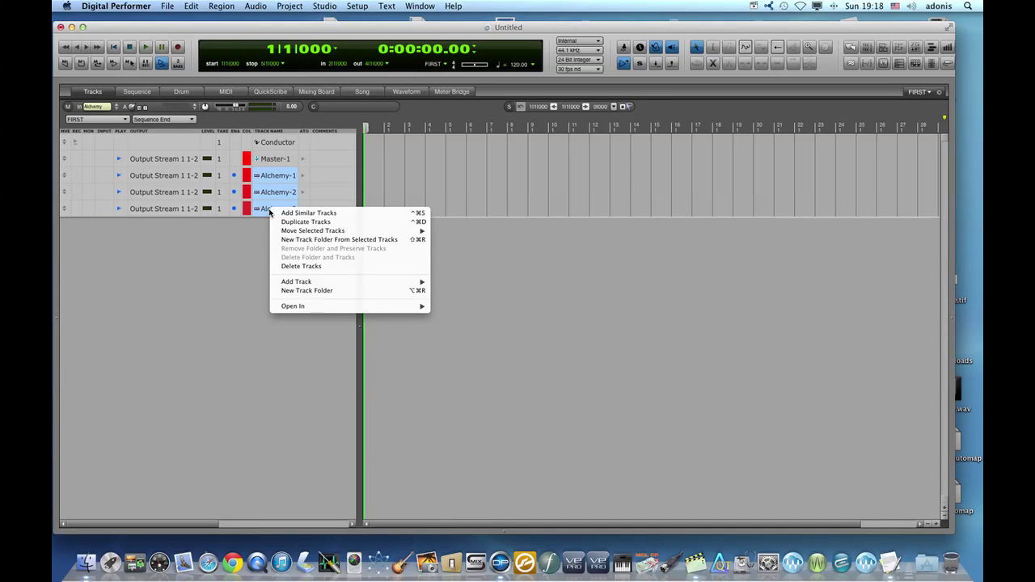
mouse_move(313, 231)
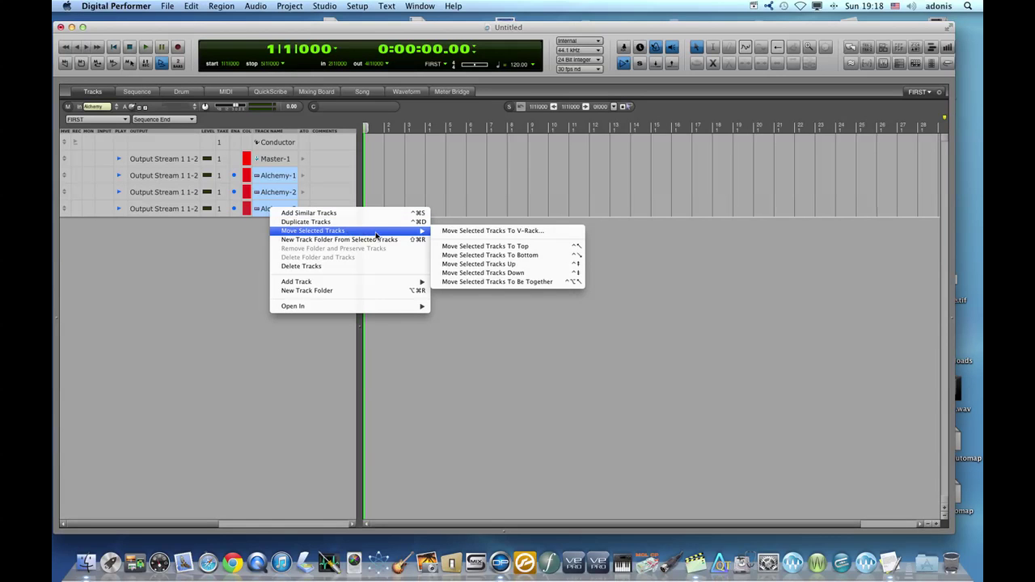
click(562, 233)
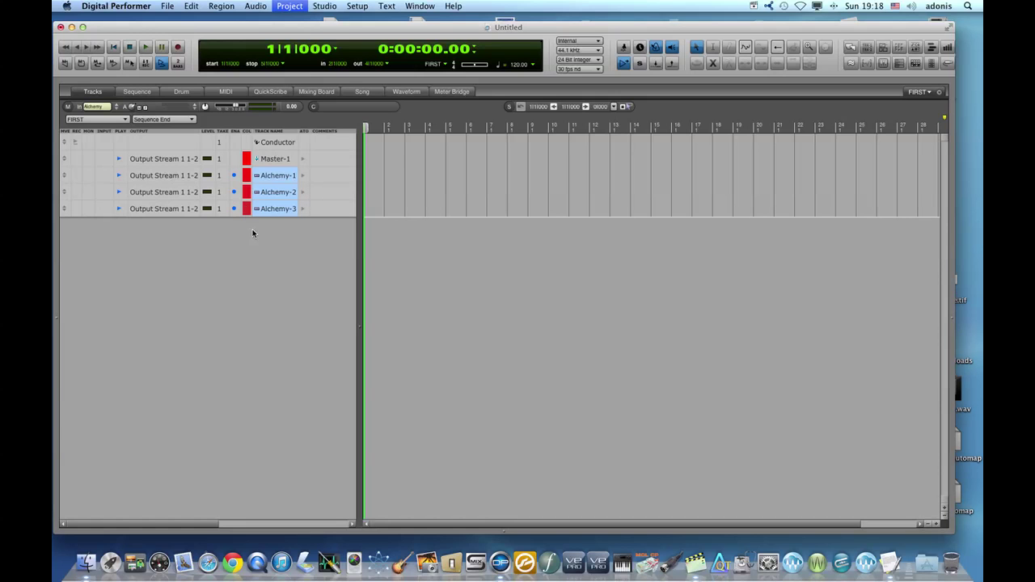
key(super+alt+BackSpace)
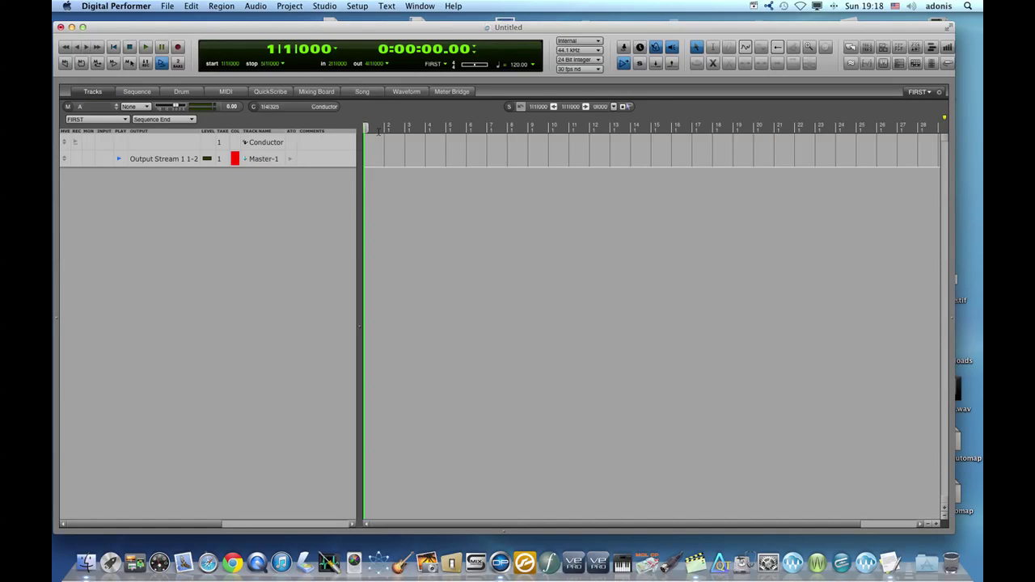
In the Mixing Board, hide Master-1 and display the three V-Rack-1 Alchemy channels.
click(322, 93)
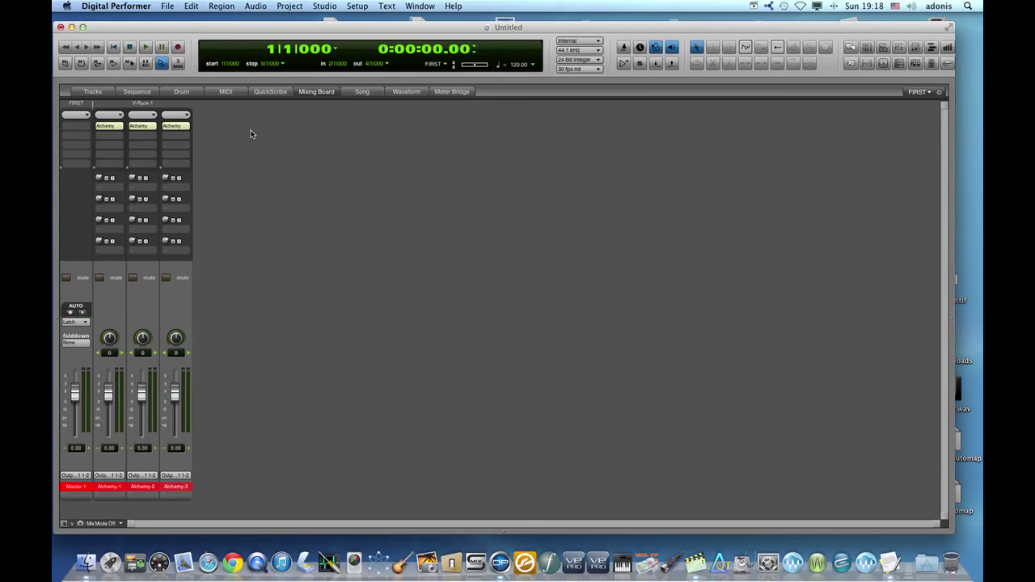
click(64, 524)
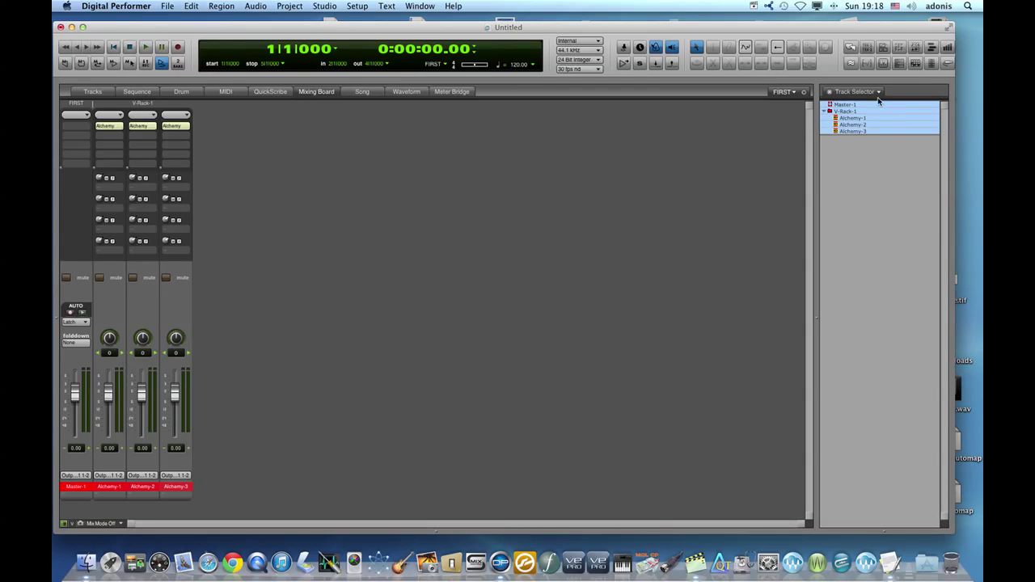
click(840, 106)
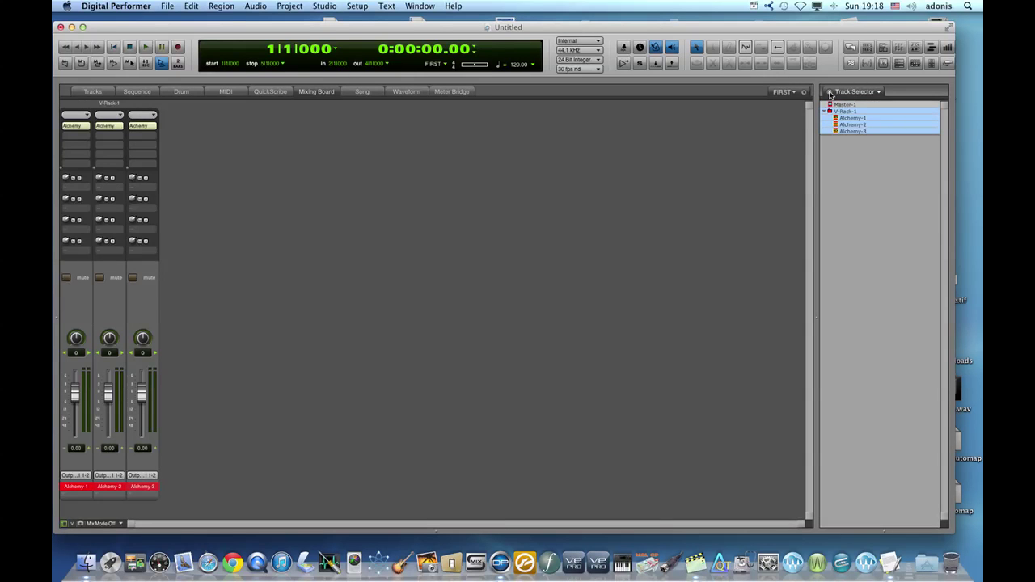
click(829, 92)
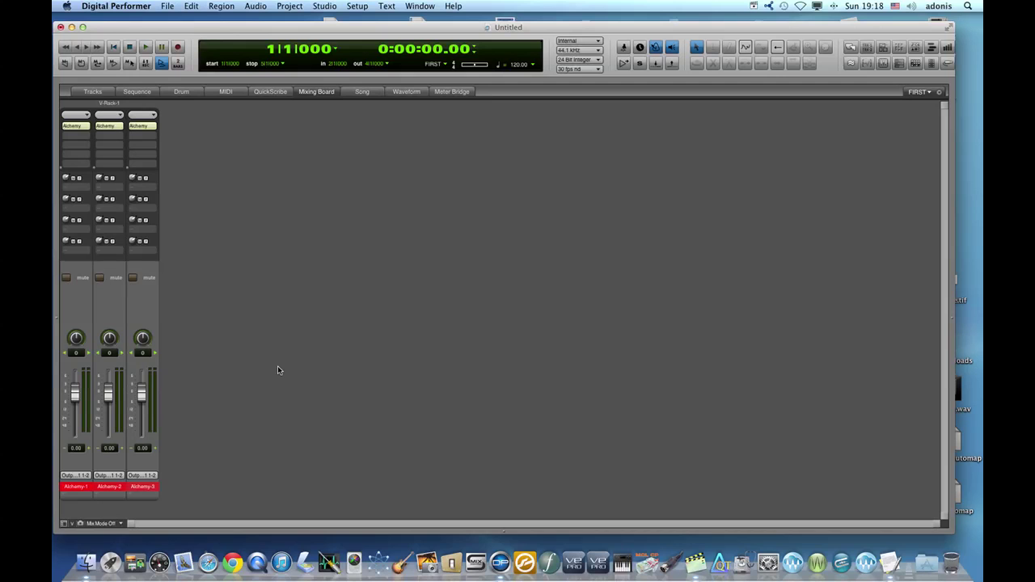
click(71, 524)
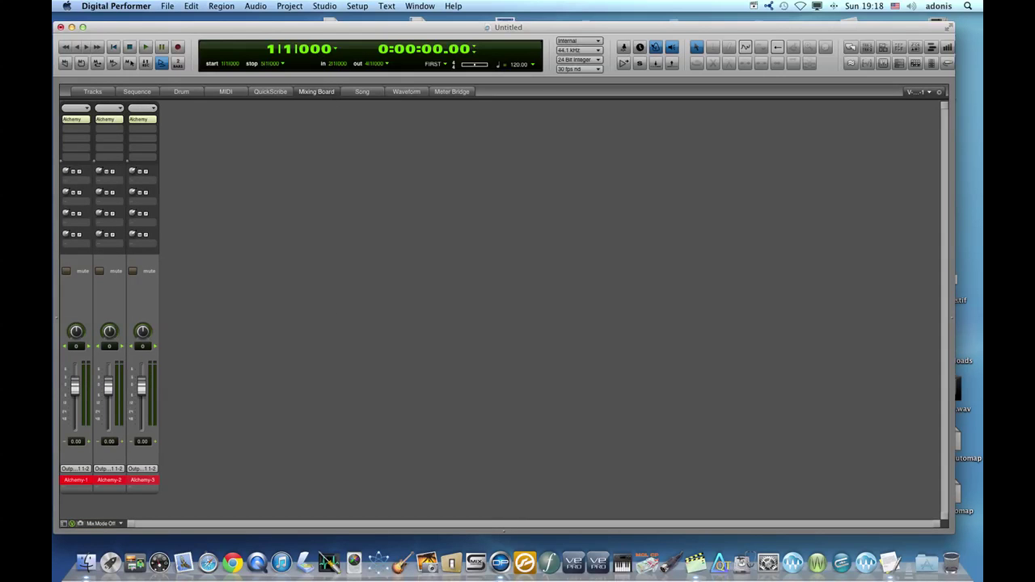
Add an Aux track, Aux-1, and return to the sequence FIRST mixer.
click(290, 6)
mouse_move(304, 19)
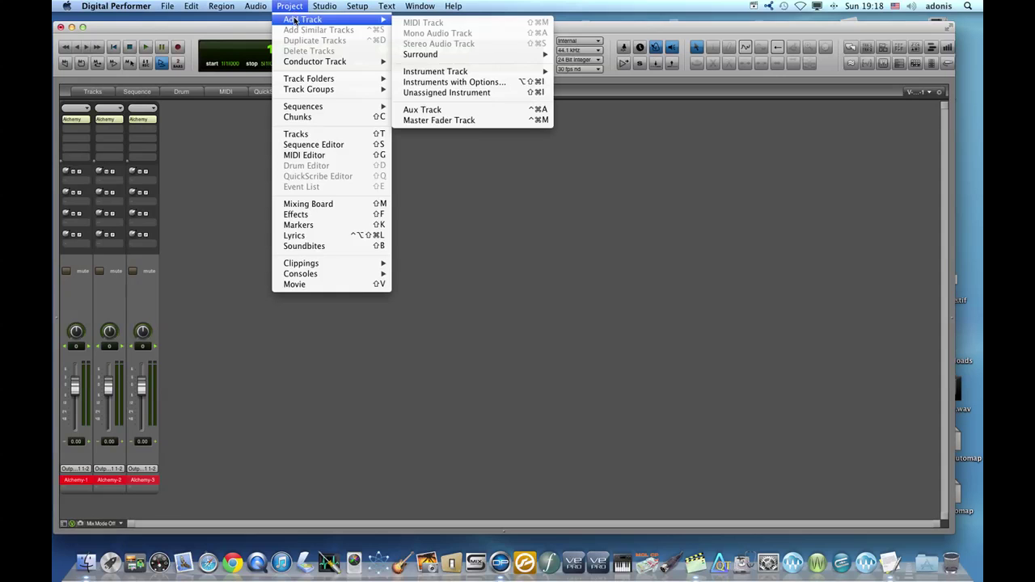
click(417, 110)
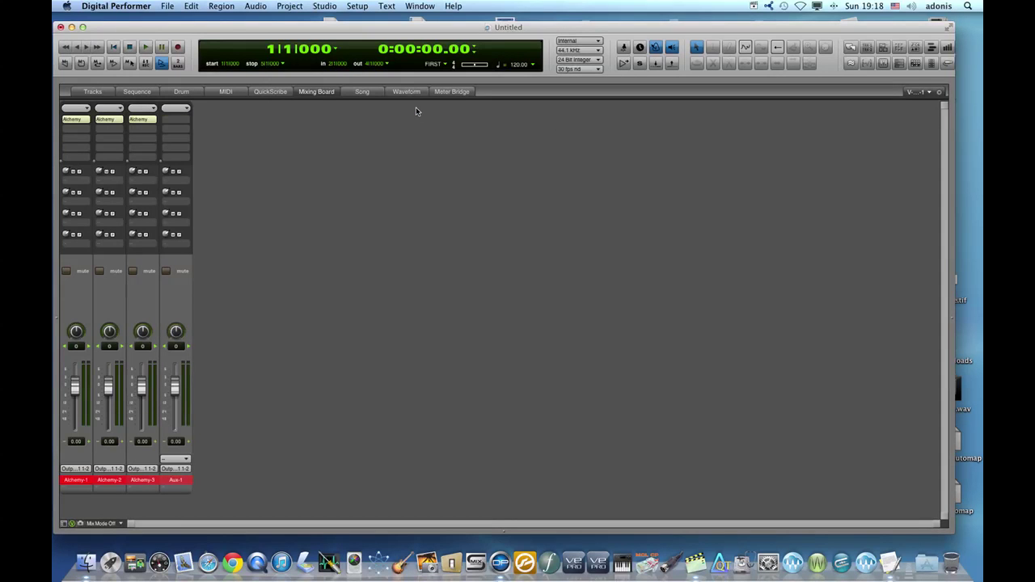
click(72, 524)
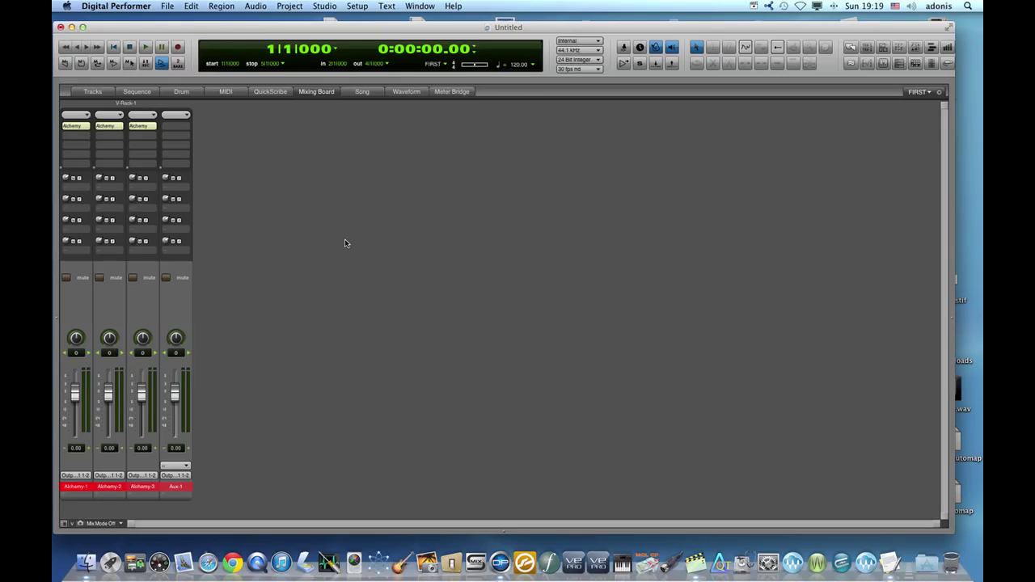
Delete the Aux-1 track from V-Rack-1.
right_click(164, 496)
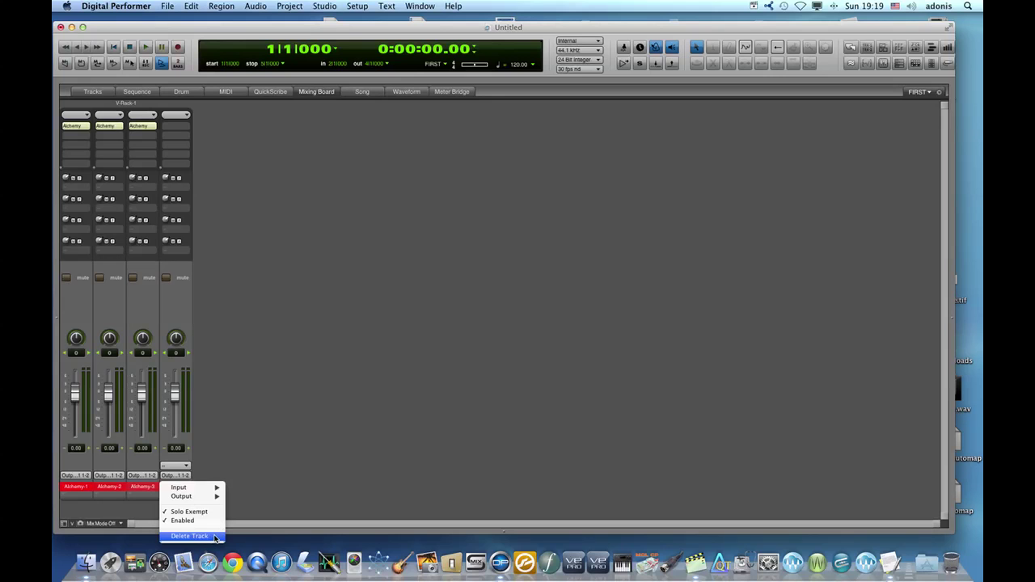
click(189, 536)
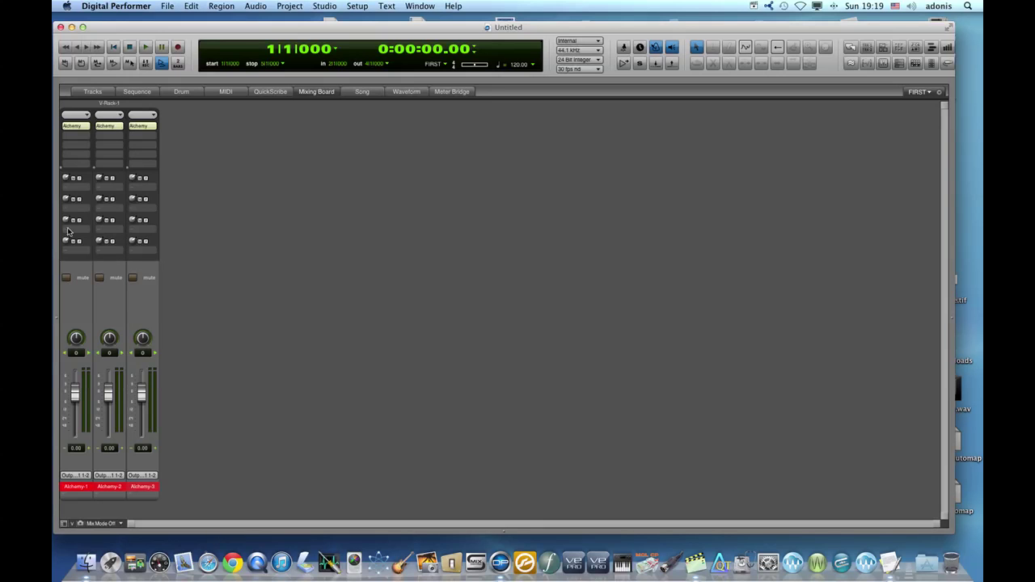
Switch to the SECOND sequence and show its Mixing Board.
click(91, 92)
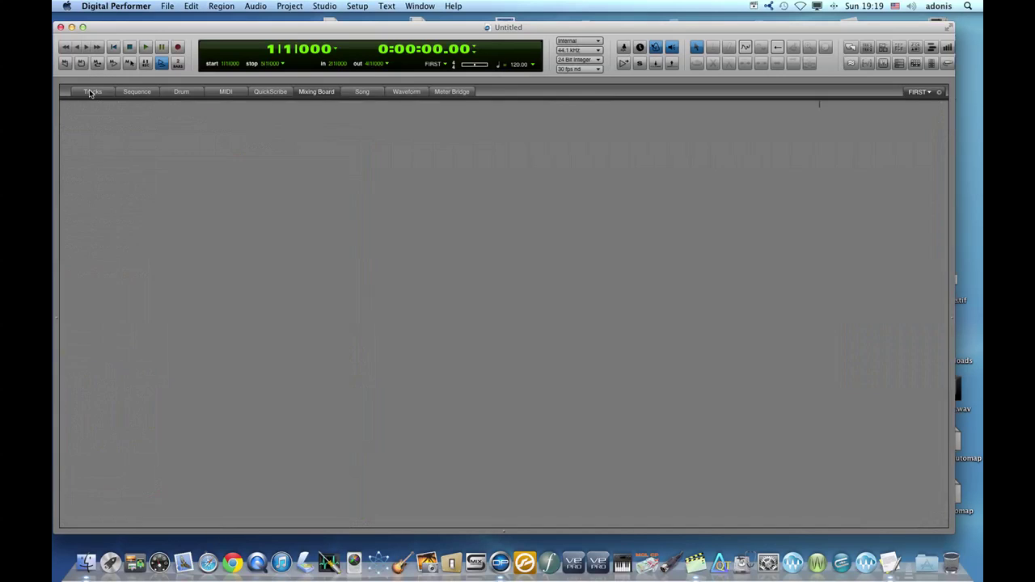
click(94, 121)
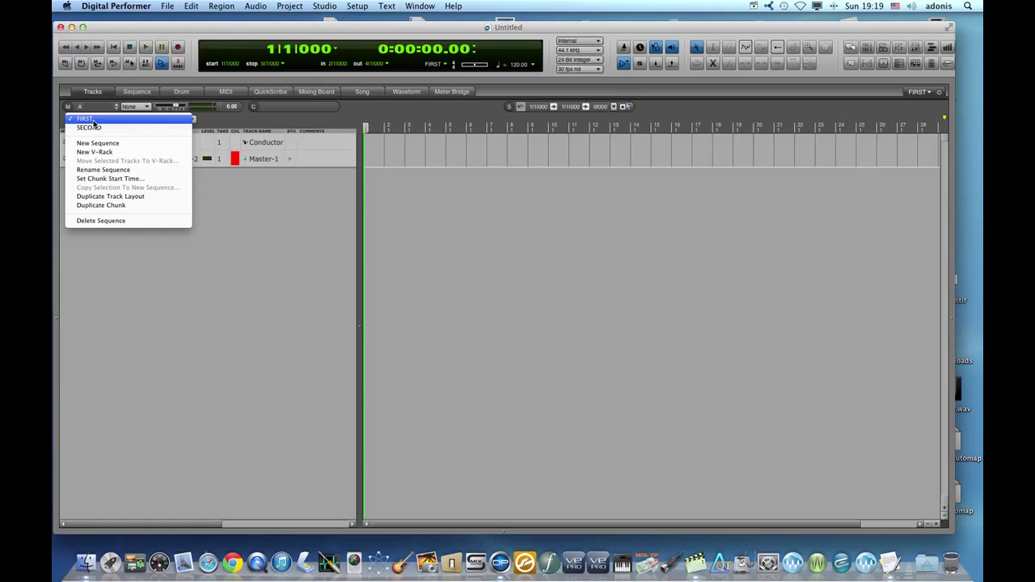
click(95, 130)
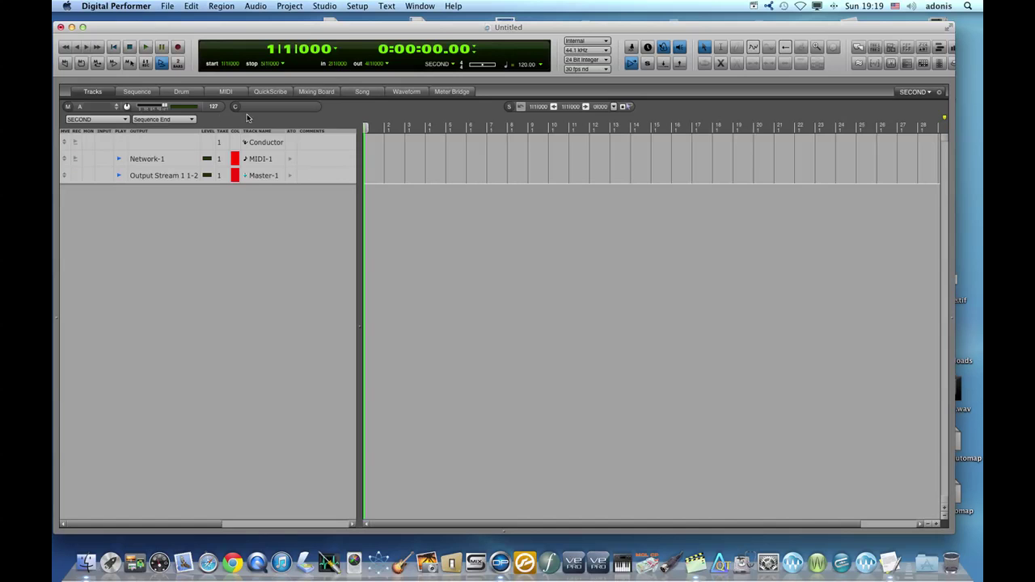
click(316, 91)
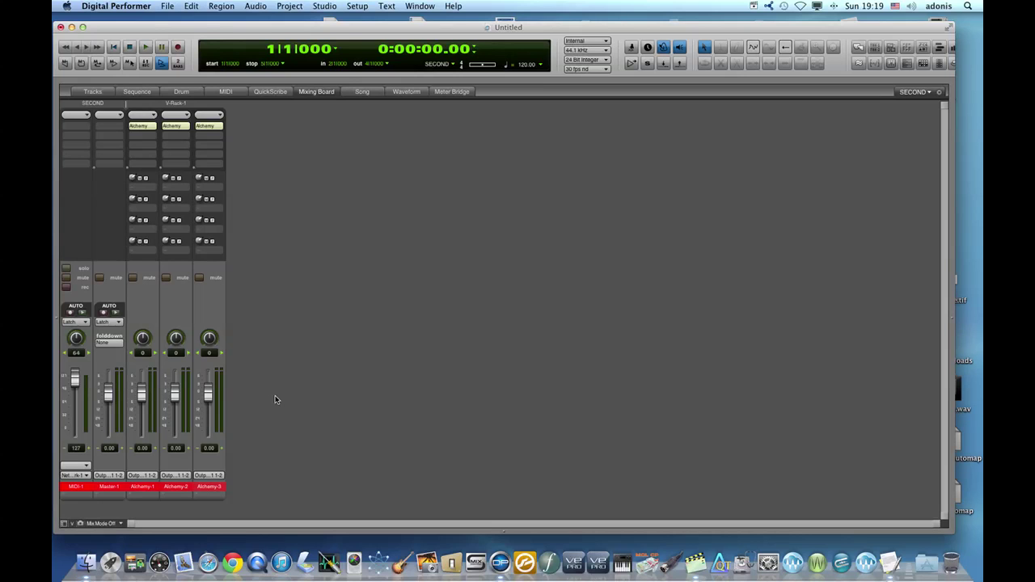
Show the Chunks sidebar with Shift-C and delete the V-Rack-1 chunk.
key(shift+c)
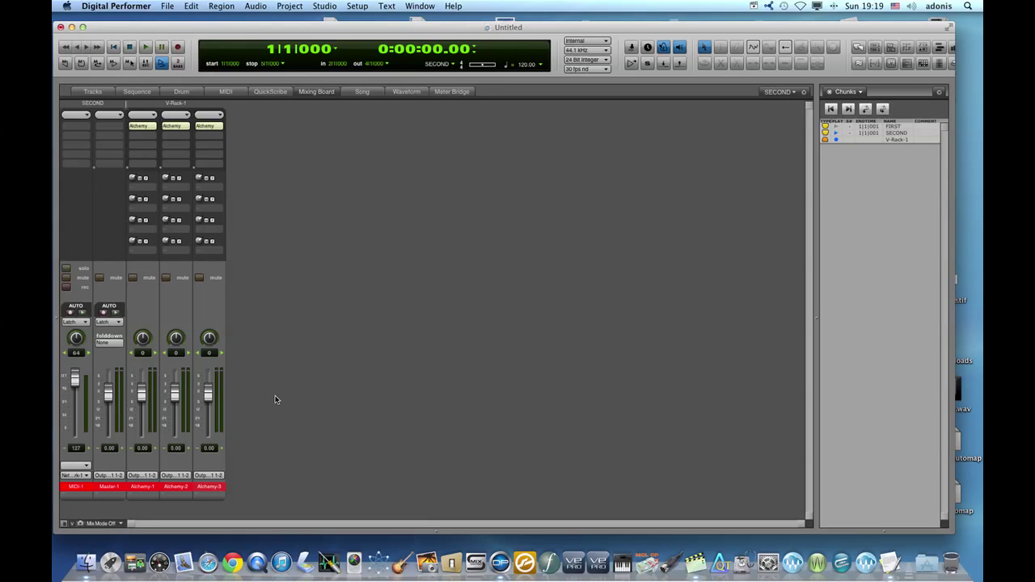
right_click(906, 141)
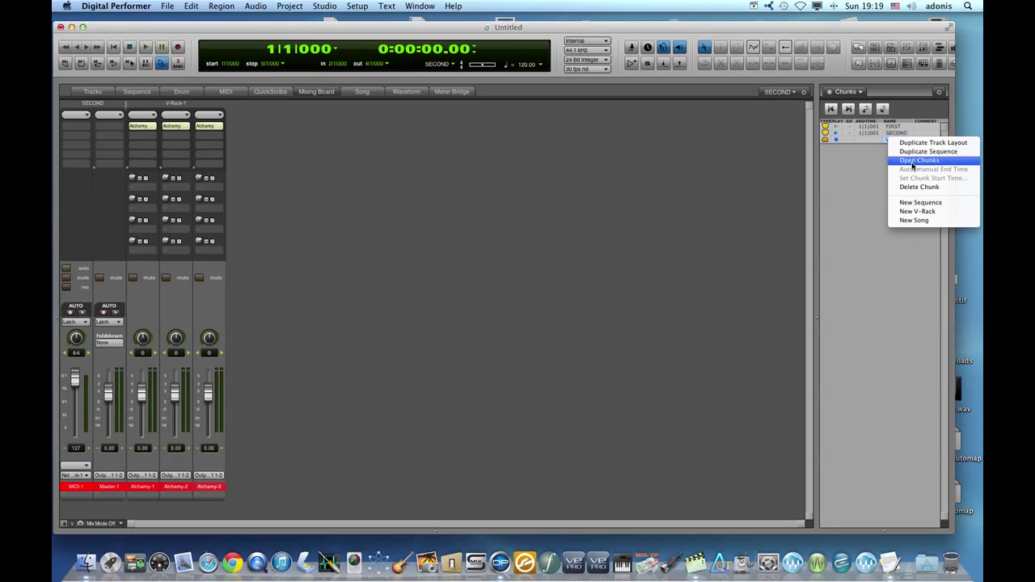
click(916, 187)
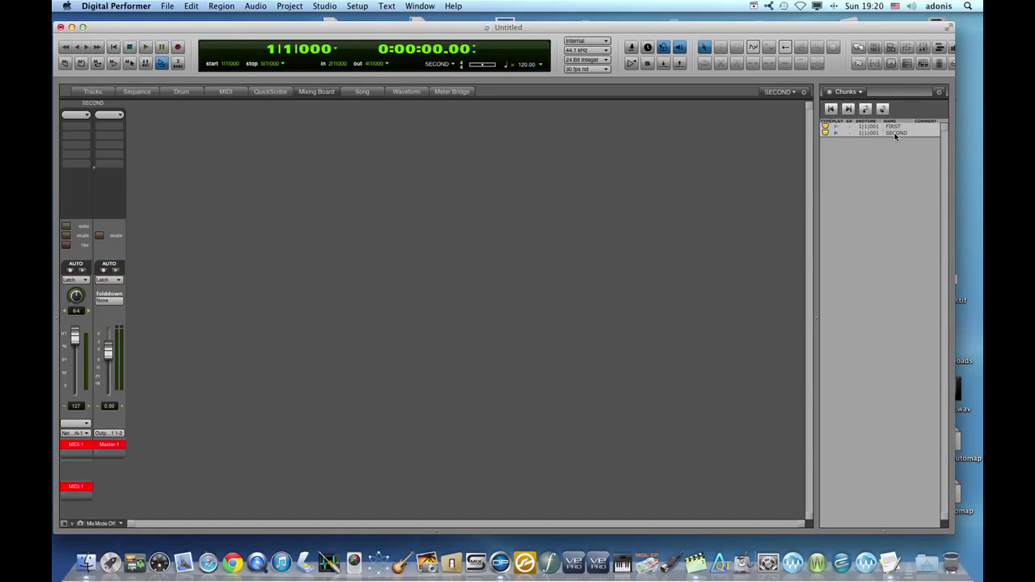
Create a new V-Rack-1 with an Instrument-1 channel from the Chunks panel menu.
click(938, 93)
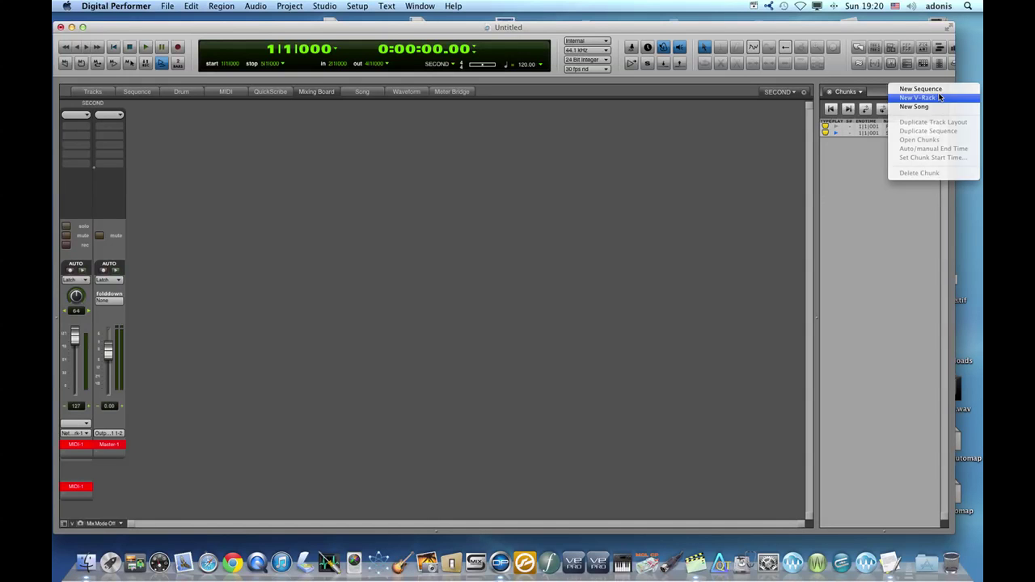
click(939, 97)
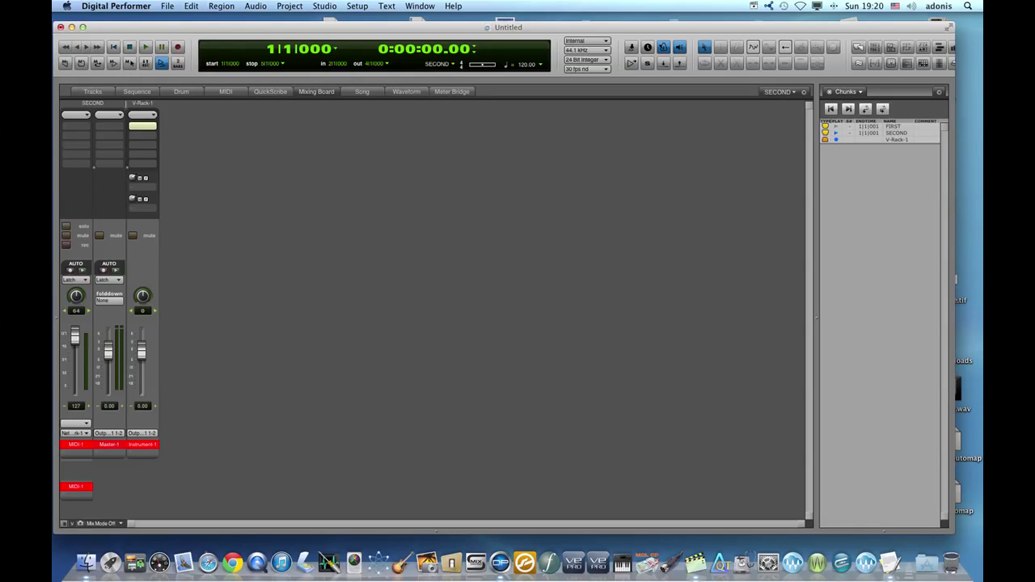
click(289, 6)
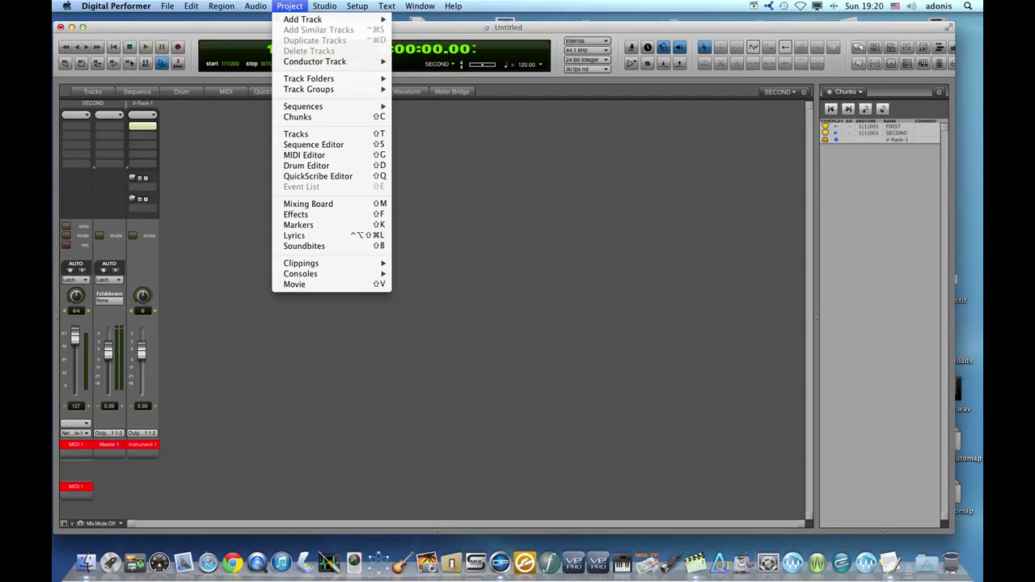
mouse_move(303, 106)
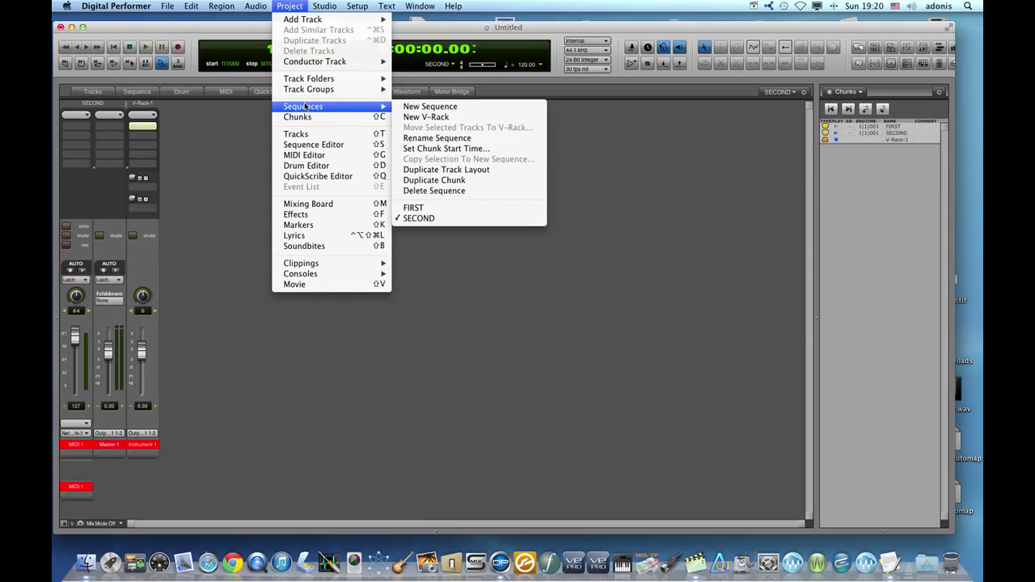
Add V-Rack-2 with an Instrument-2 channel via Sequences > New V-Rack.
click(436, 117)
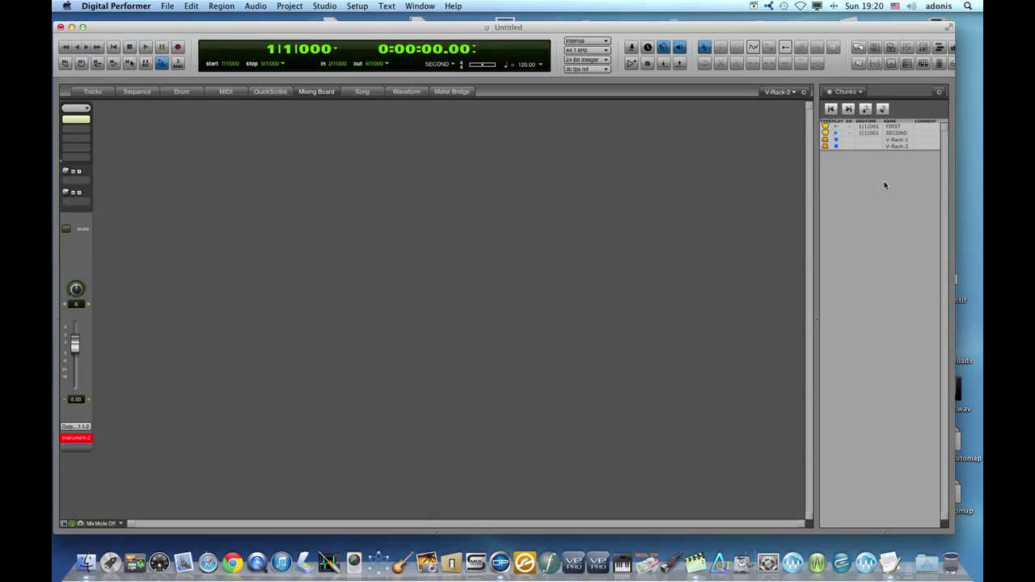
Add V-Rack-3 with an Instrument-3 channel from the sequence menu, showing its mixer full-window.
click(93, 92)
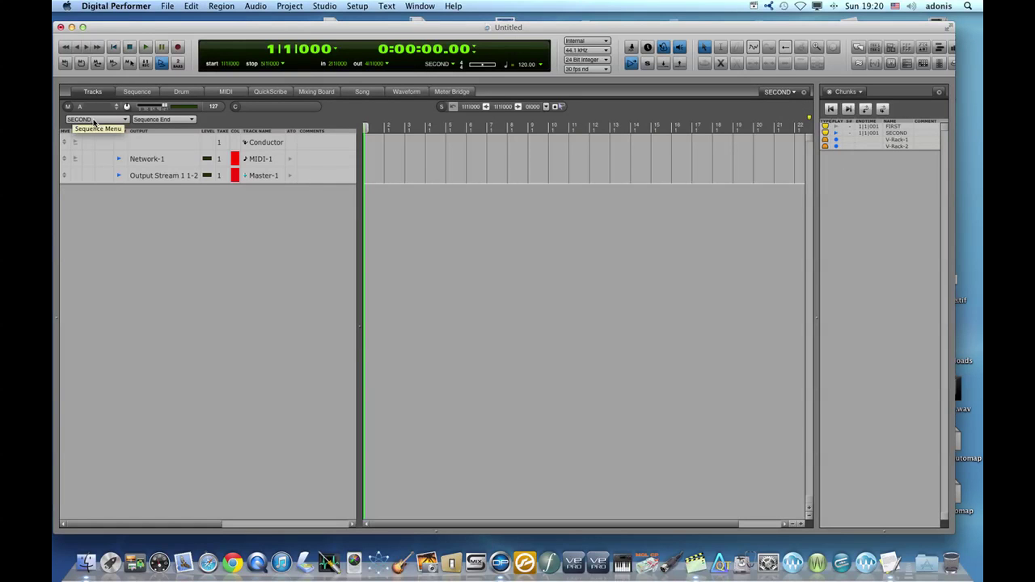
click(94, 119)
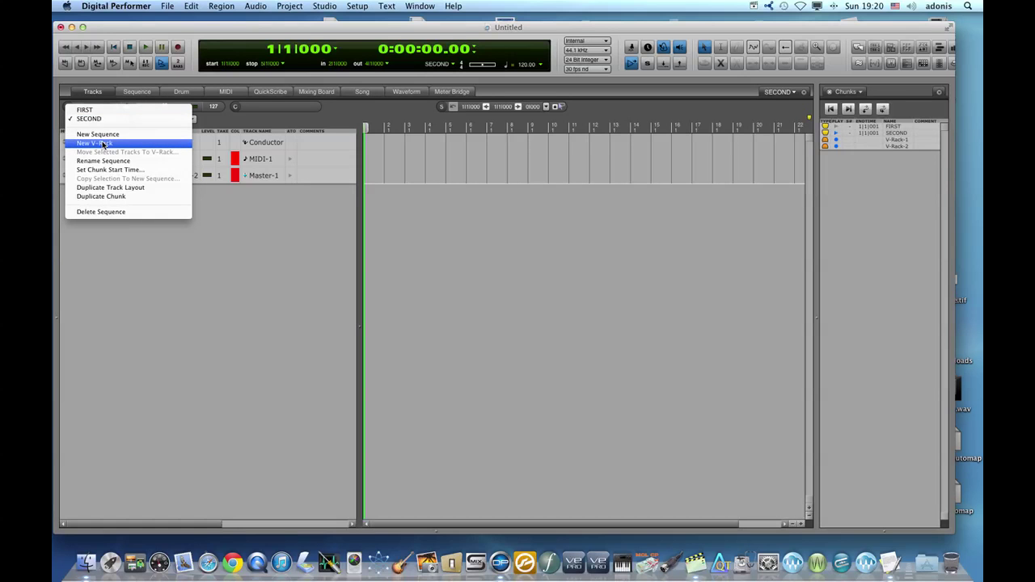
click(102, 143)
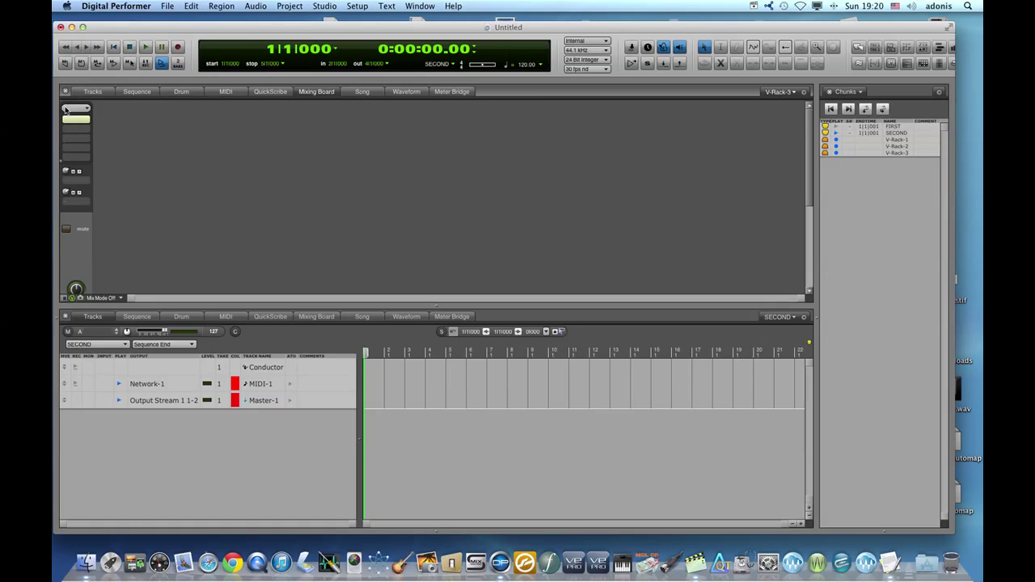
click(64, 317)
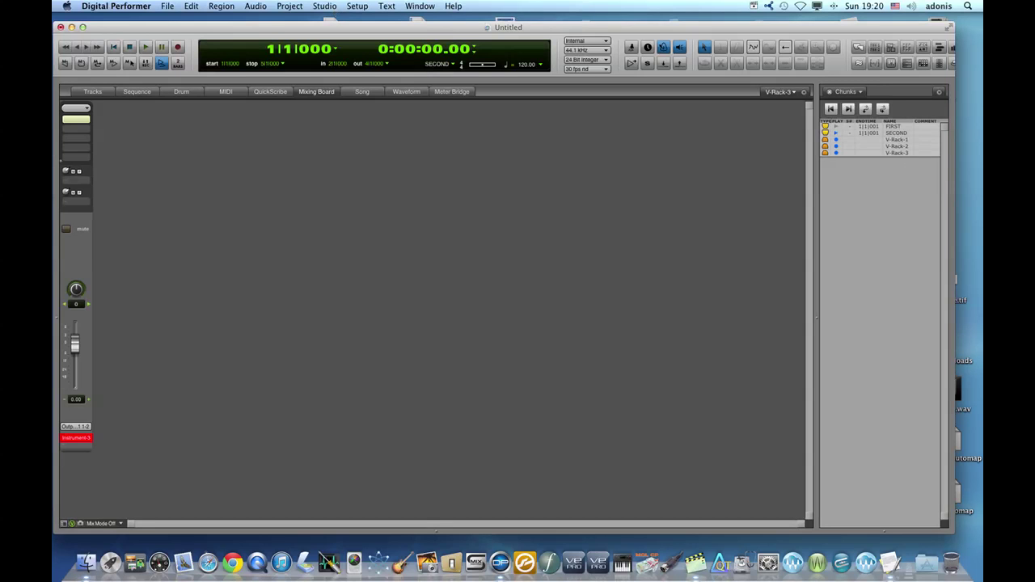
Browse the Project > Add Track options without choosing one, then return to sequence SECOND's track list.
click(290, 6)
mouse_move(303, 18)
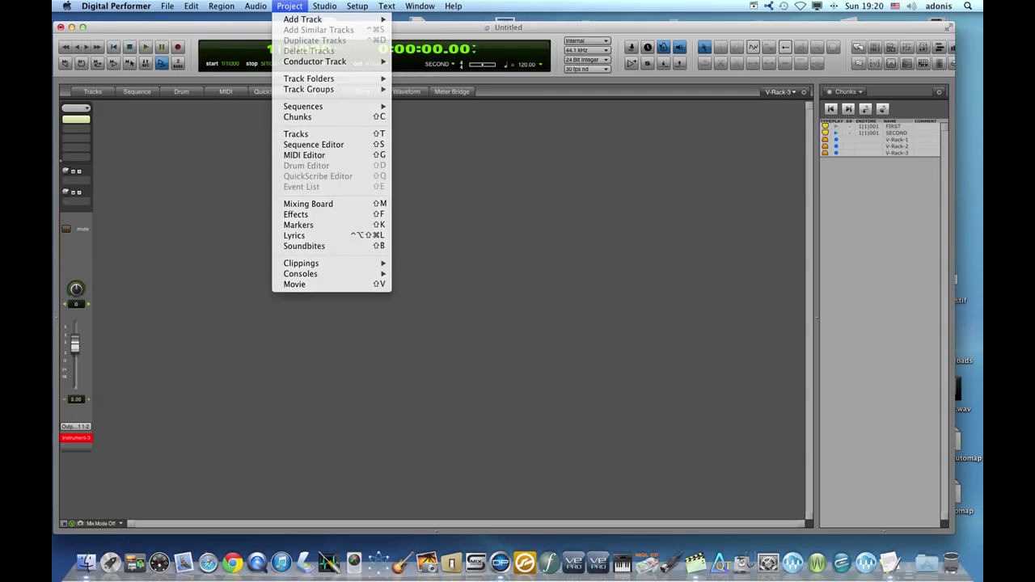
key(Escape)
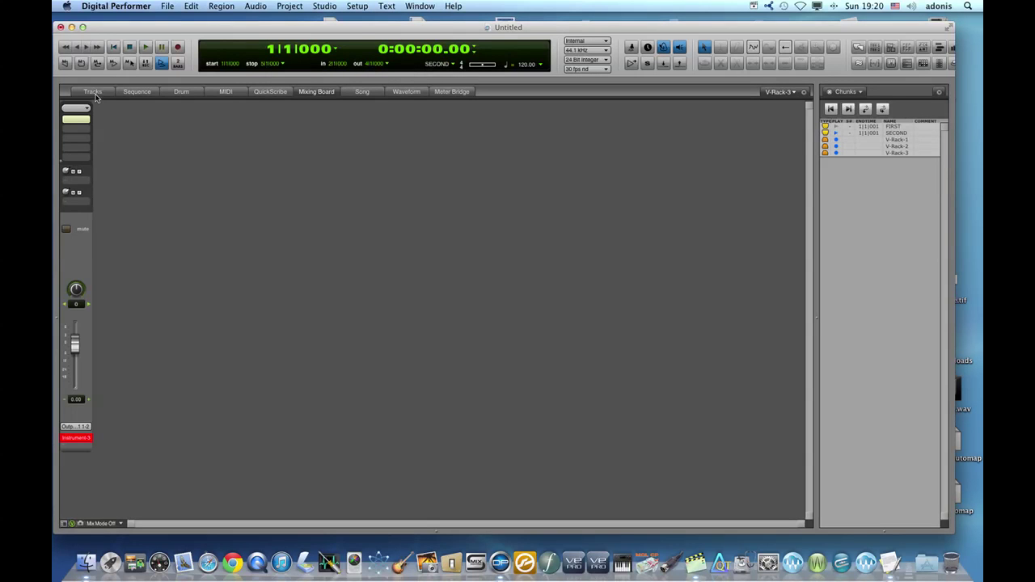
click(93, 92)
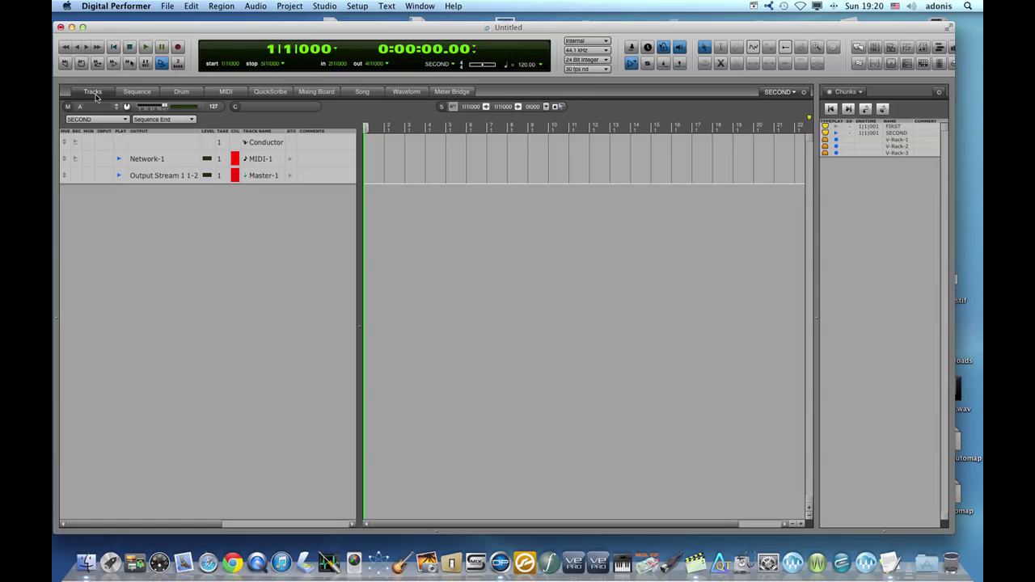